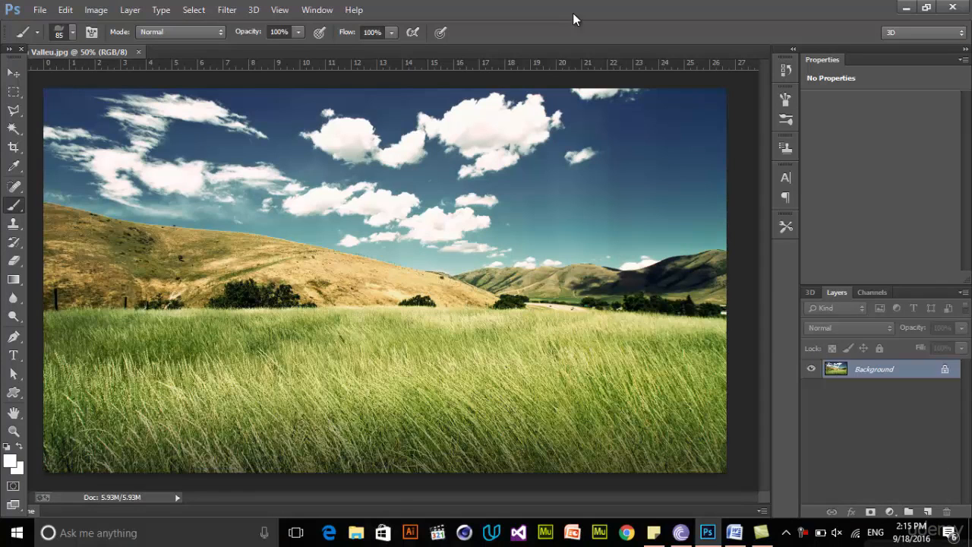
Step: Convert the locked Background into a regular layer named Layer 0 with Normal mode and 100% opacity
left_click(13, 72)
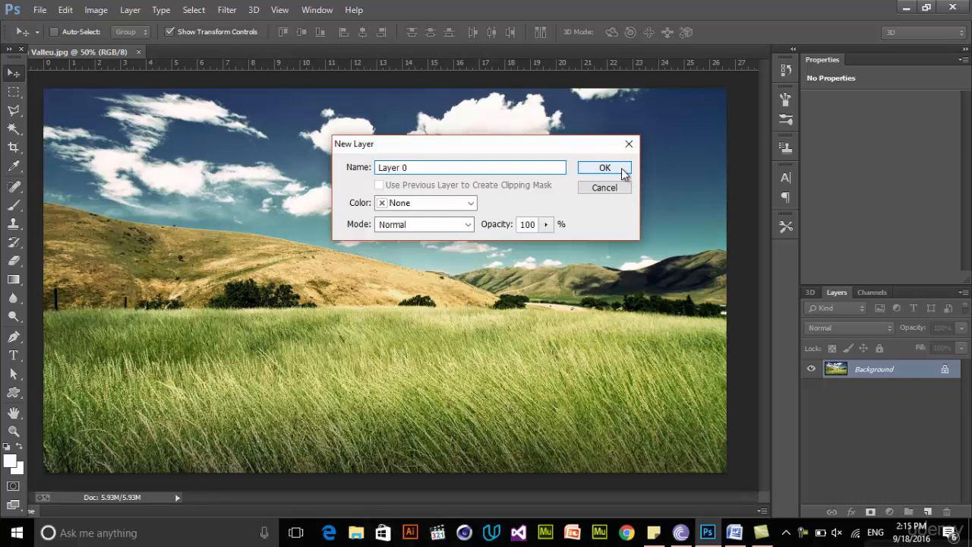
left_click(619, 169)
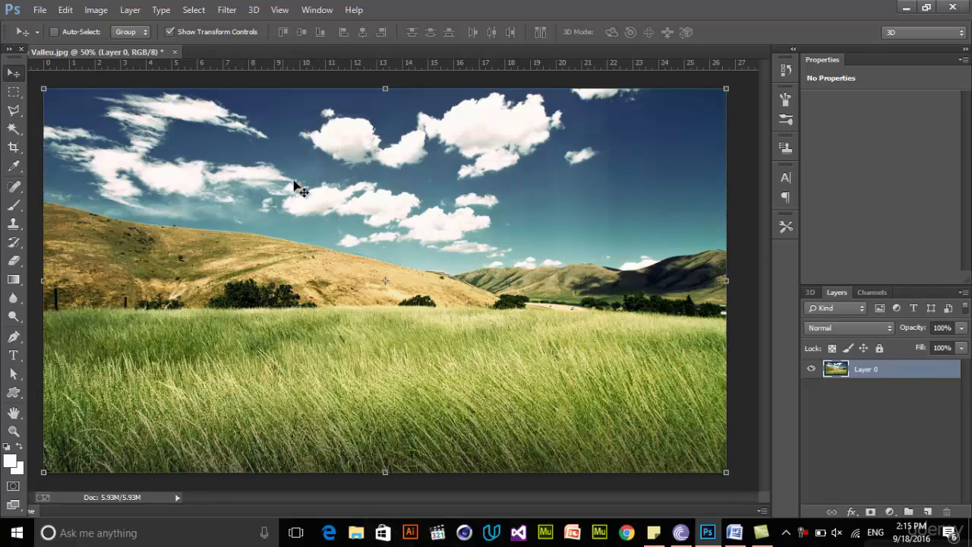
Step: Open the Camera Raw filter on Layer 0 and reposition its window so all the adjustment controls are in view
left_click(228, 10)
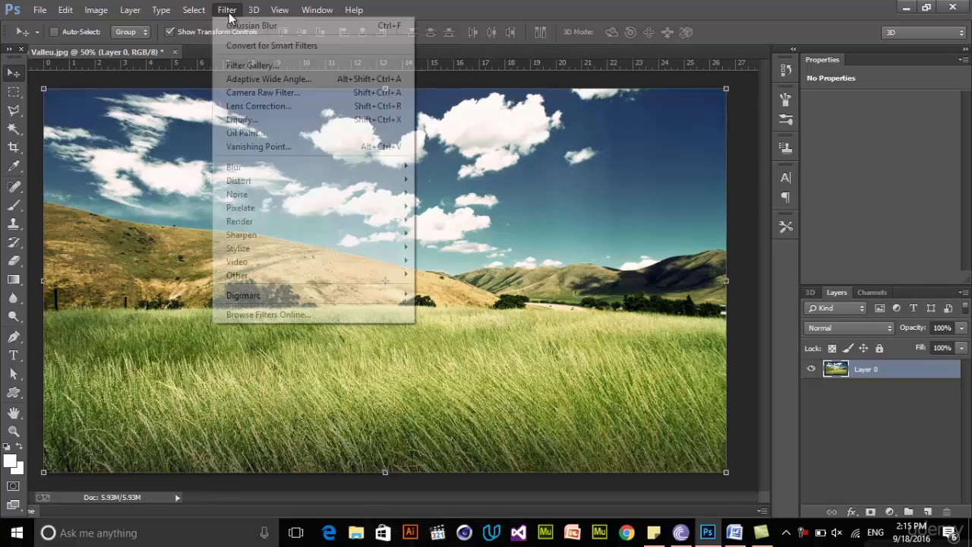
left_click(283, 95)
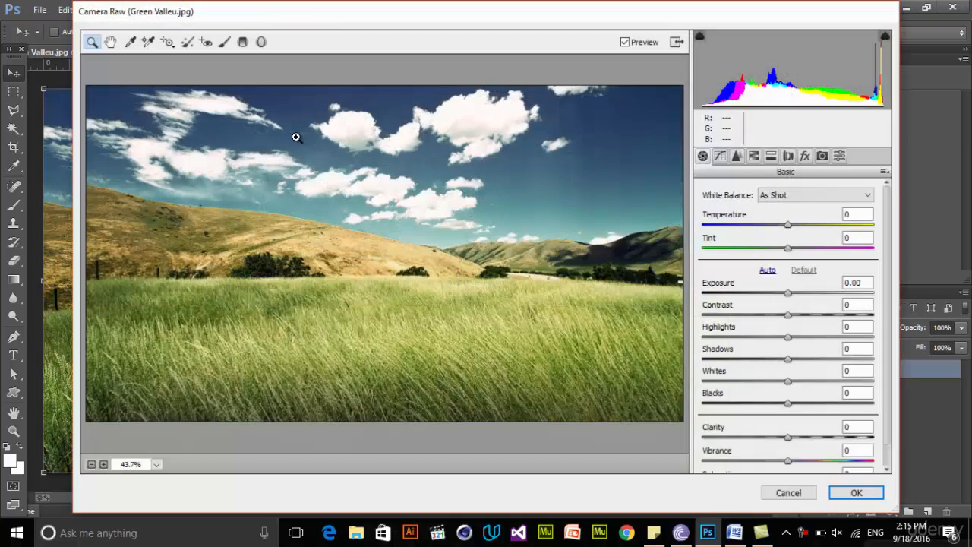
left_click_drag(443, 18, 431, 13)
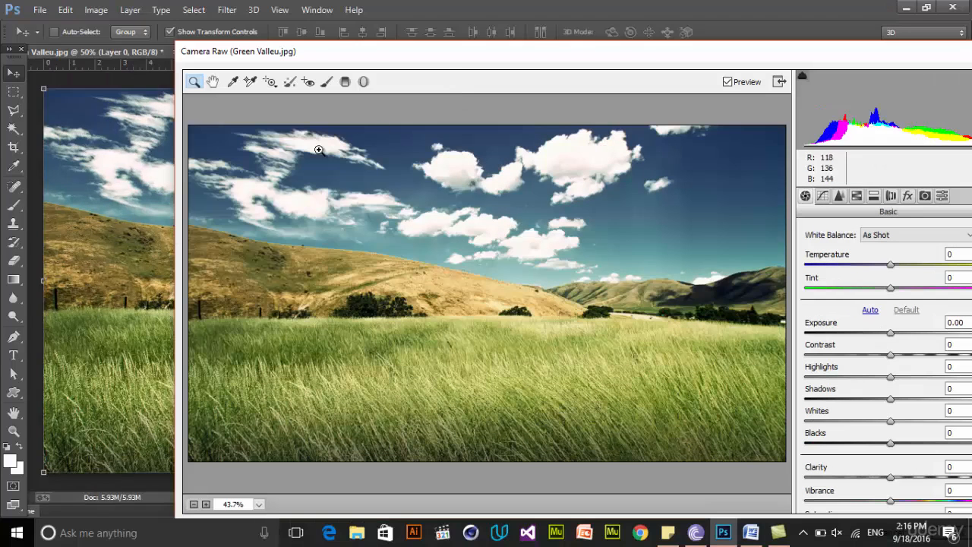
left_click_drag(447, 58, 324, 23)
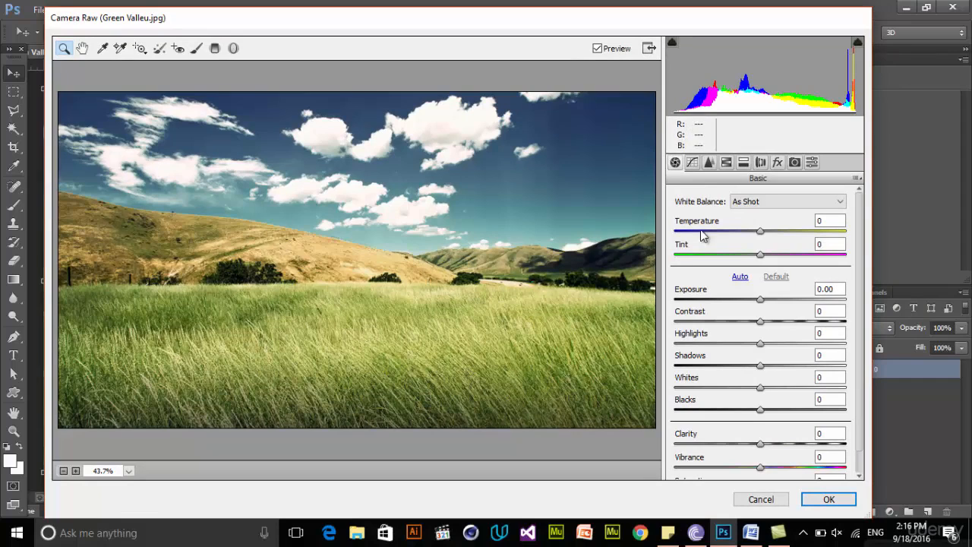
Step: Set Temperature +42, Tint +25, Exposure -1.10, Contrast +68, Highlights -12, Shadows +85, Whites +58, Blacks -100 and Clarity +73
left_click_drag(753, 244, 818, 322)
left_click_drag(760, 344, 832, 372)
left_click_drag(763, 393, 816, 393)
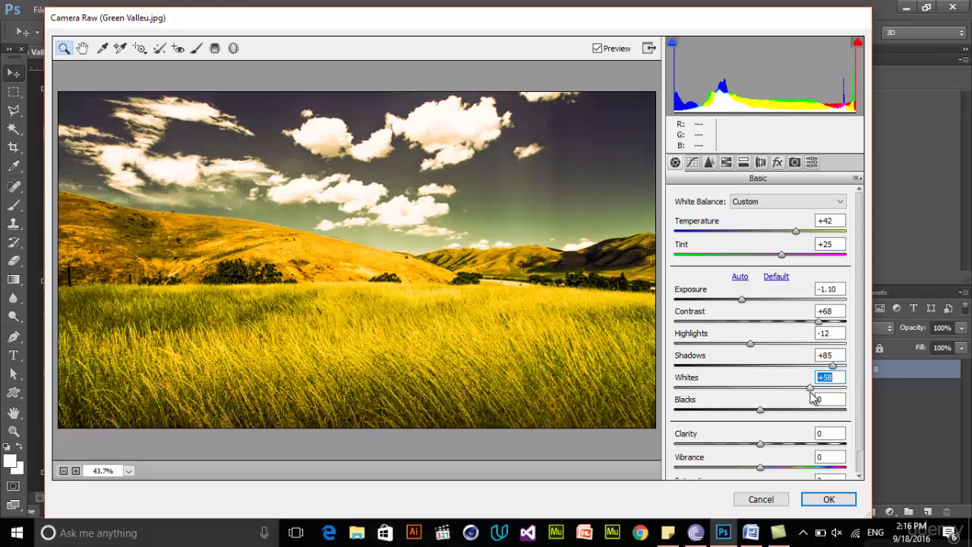
left_click_drag(765, 416, 668, 427)
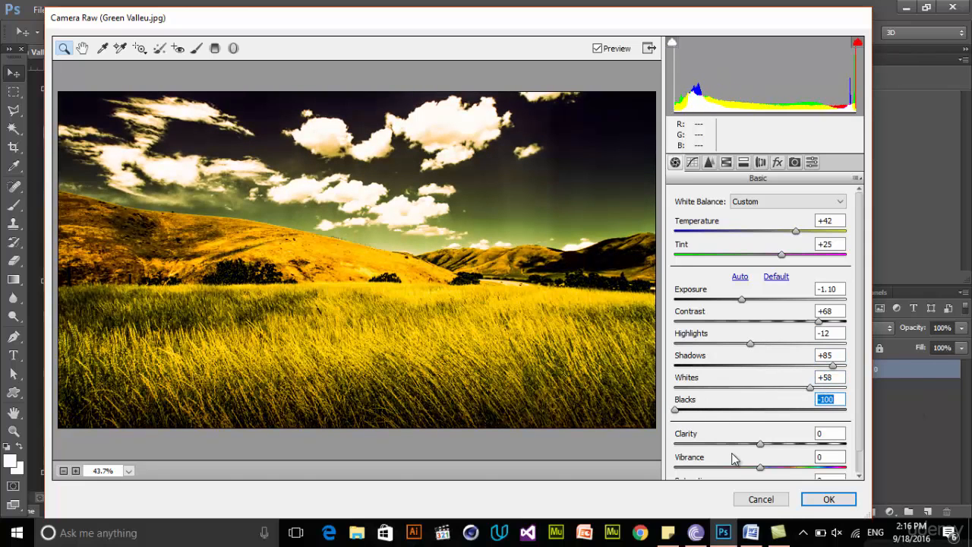
left_click_drag(760, 443, 821, 459)
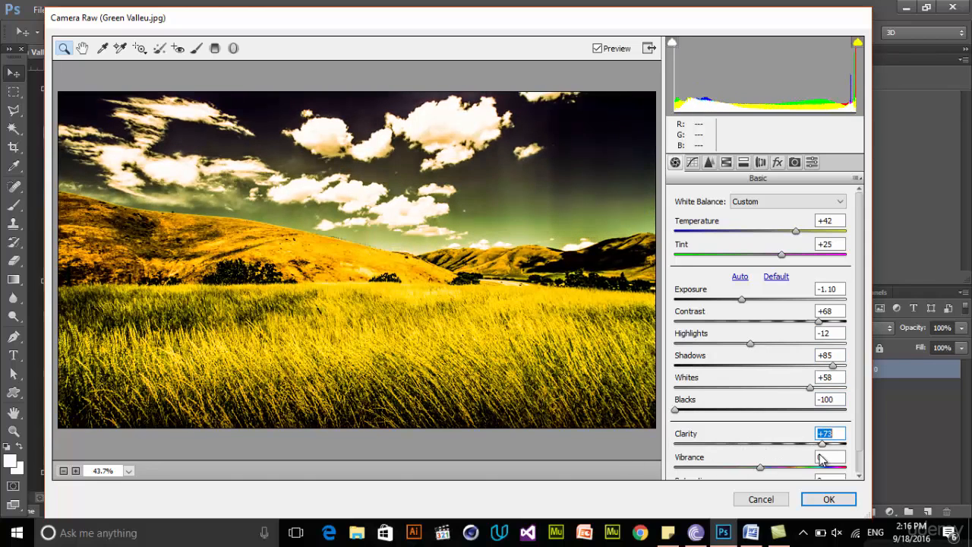
Step: Look through the Tone Curve, Detail, HSL / Grayscale and remaining Camera Raw adjustment categories
left_click(692, 162)
left_click(709, 162)
left_click(692, 164)
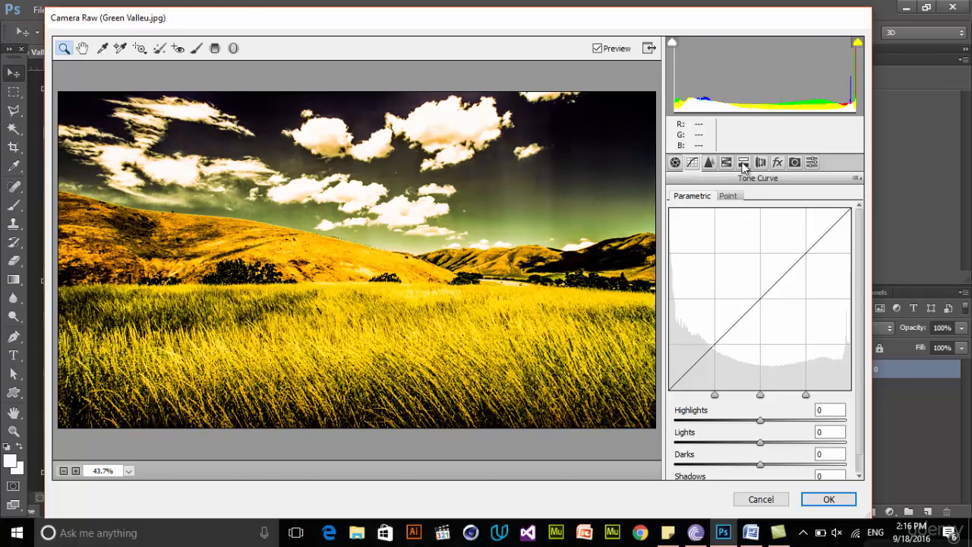
left_click(708, 162)
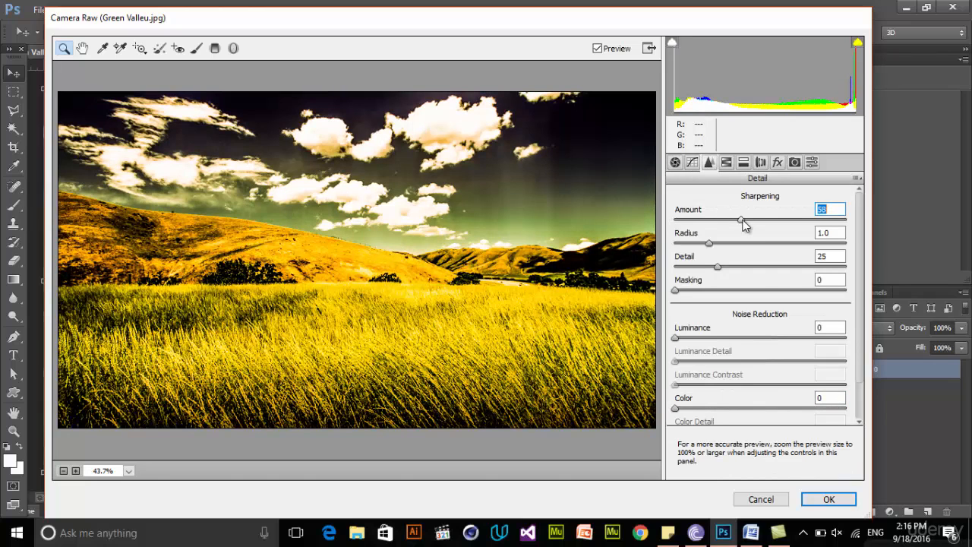
left_click(726, 164)
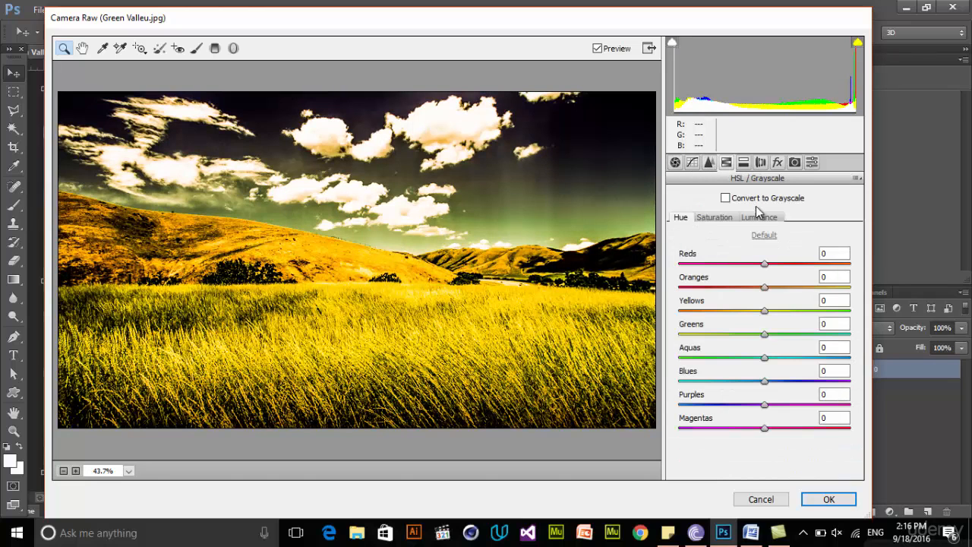
left_click(744, 164)
left_click(761, 165)
left_click(777, 162)
left_click(760, 164)
left_click(701, 196)
left_click(692, 196)
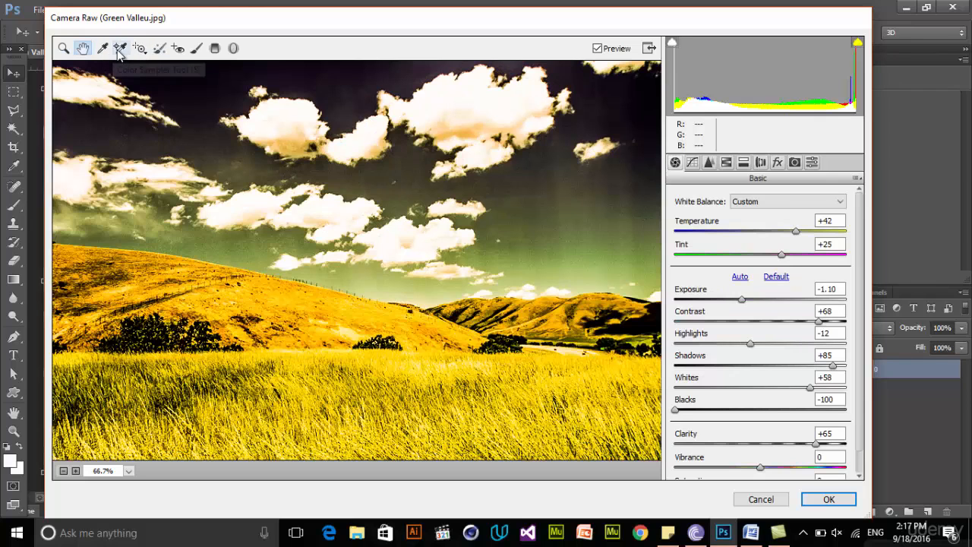
Step: Sample several clouds with the White Balance tool, ending at Temperature +29 and Tint +41
left_click(101, 50)
left_click(270, 155)
left_click(281, 132)
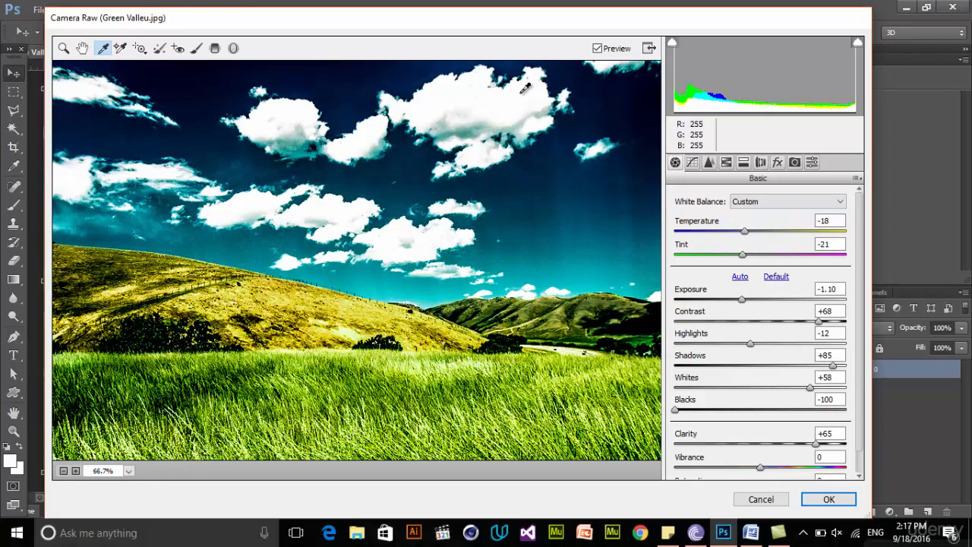
left_click(484, 101)
left_click(631, 321)
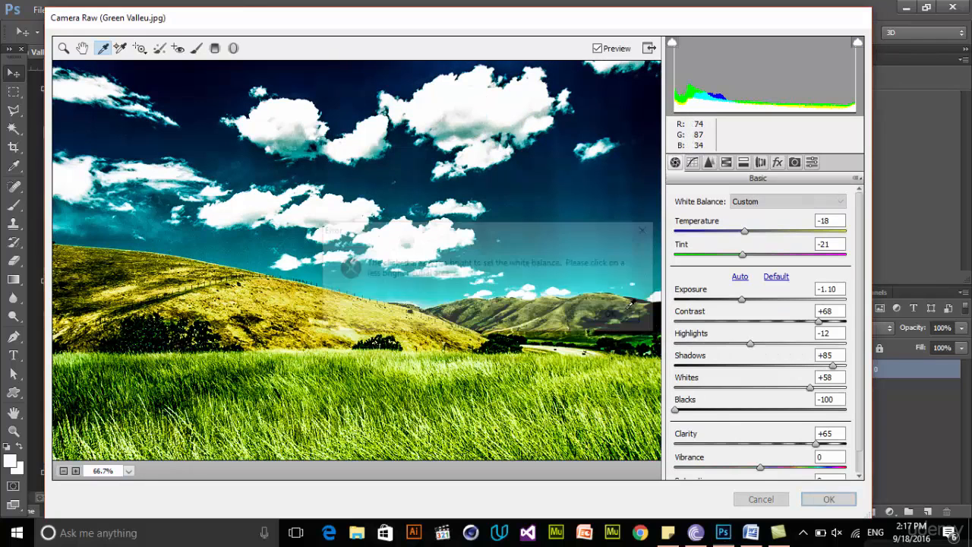
left_click(384, 202)
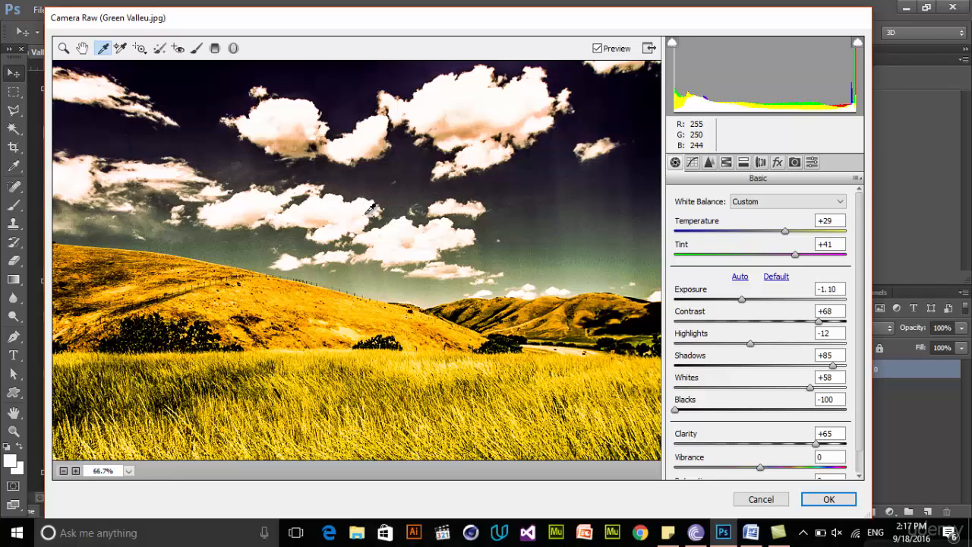
Step: Adjust the image tones with the Targeted Adjustment tool, starting from the upper-left cloud
left_click(140, 50)
left_click_drag(302, 136, 220, 247)
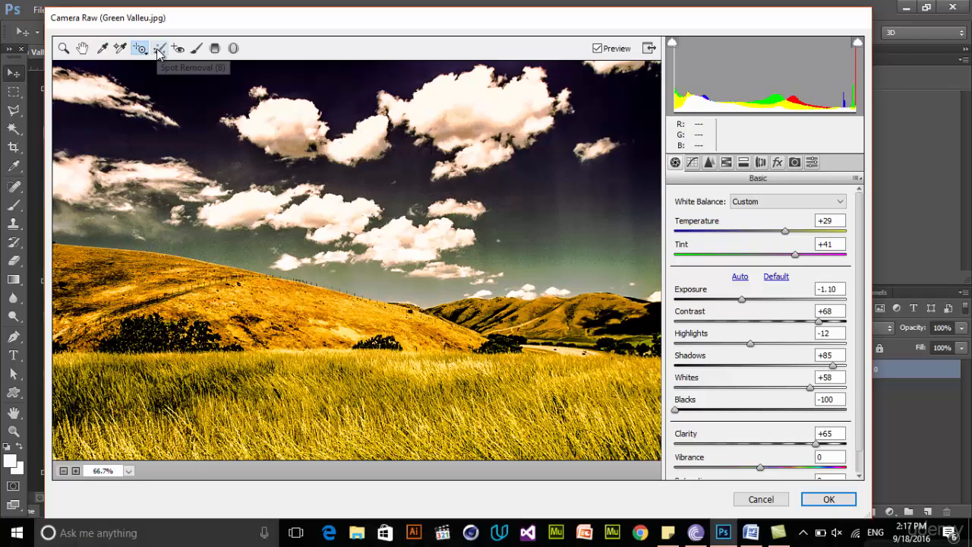
Step: Heal several areas of the upper-left clouds with Spot Removal at size 30, feather 100 and opacity 100
left_click(159, 47)
mouse_move(287, 137)
left_mouse_down()
mouse_move(255, 123)
mouse_move(261, 102)
mouse_move(281, 111)
mouse_move(249, 126)
left_mouse_up()
left_click_drag(406, 93, 318, 112)
left_click(359, 136)
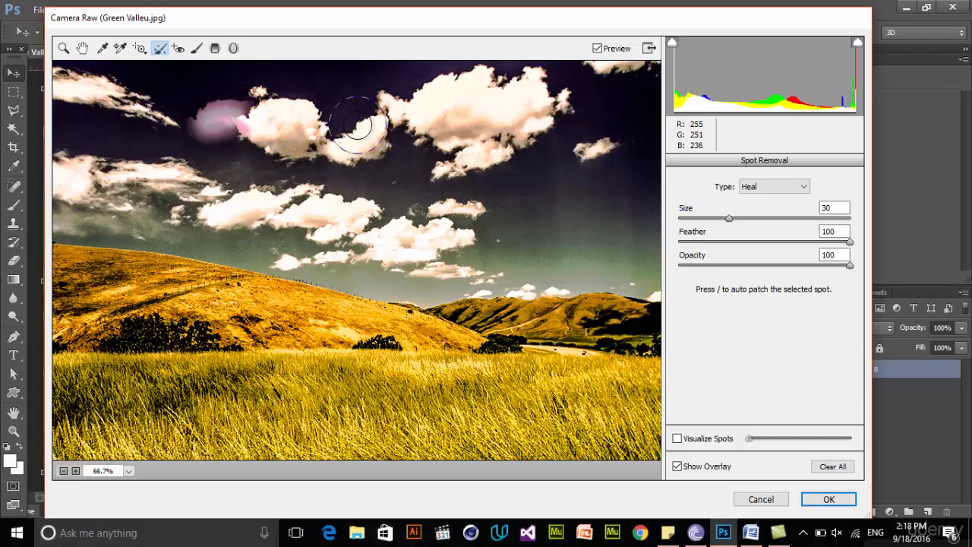
left_click(253, 137)
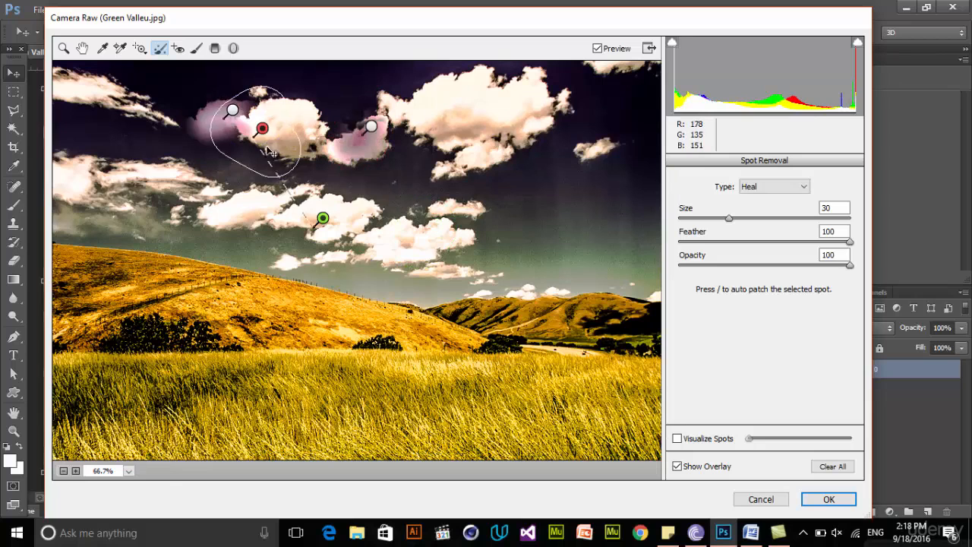
left_click(293, 112)
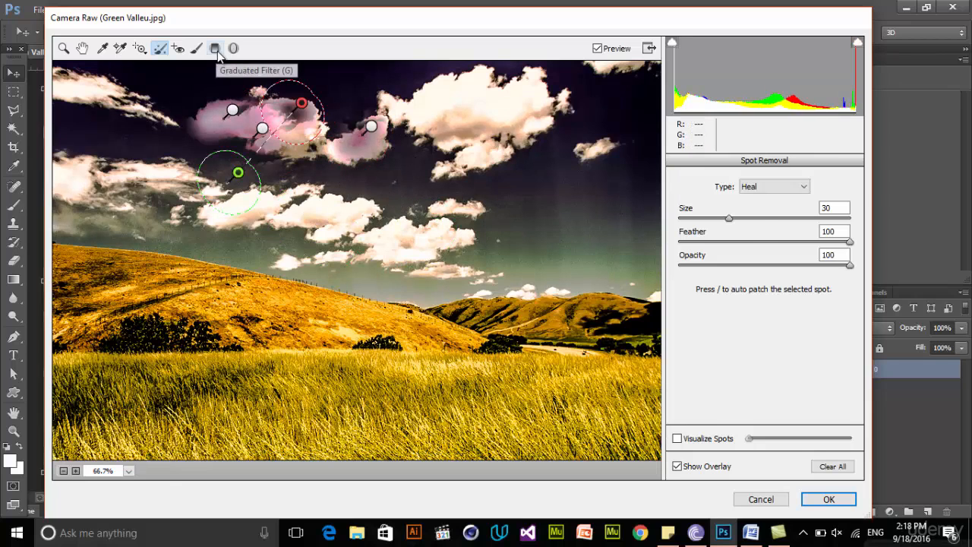
Step: Draw a graduated filter with Exposure +0.50 diagonally from the upper-left cloud to the foot of the distant hills
left_click(215, 49)
left_click_drag(152, 114, 324, 280)
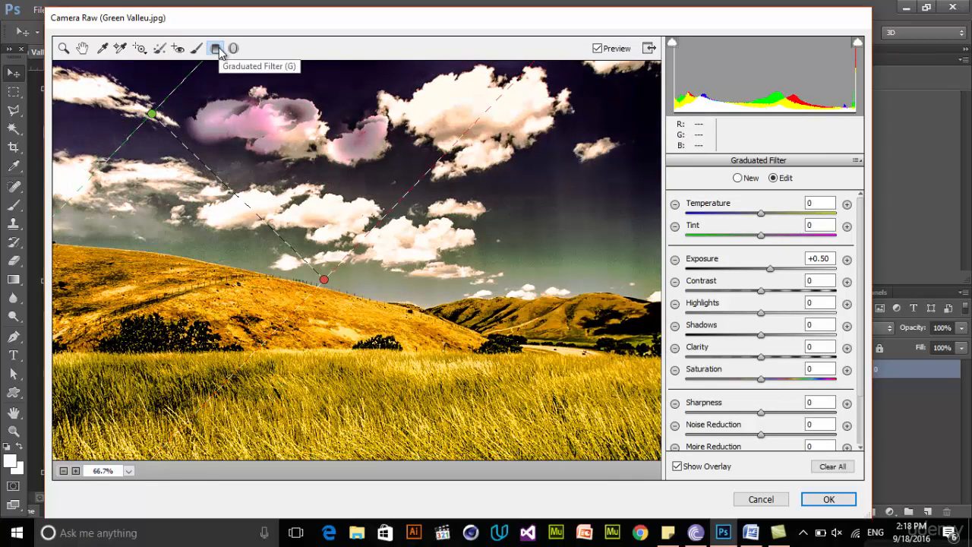
left_click_drag(152, 114, 196, 142)
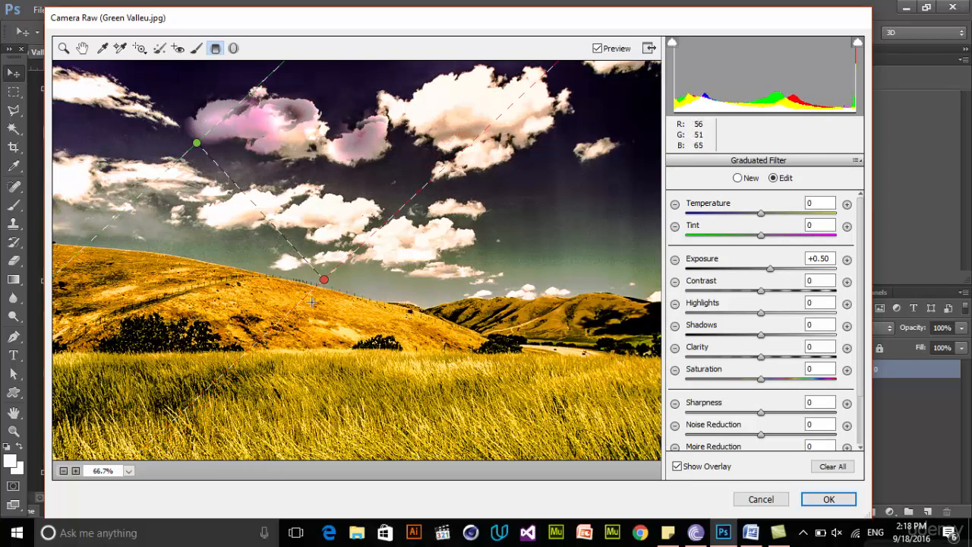
left_click_drag(325, 281, 486, 326)
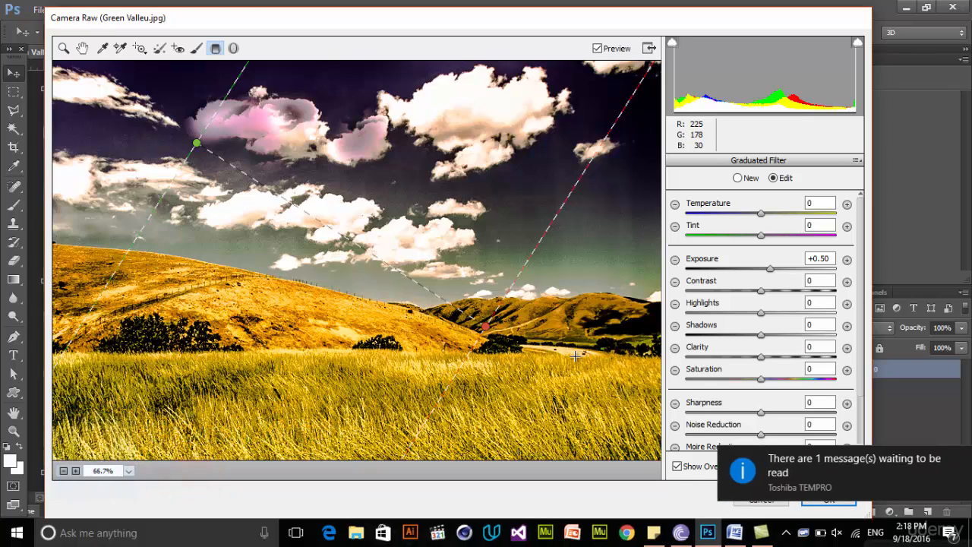
Step: Dismiss the desktop notification and cancel the Camera Raw filter, discarding all its adjustments
left_click(960, 460)
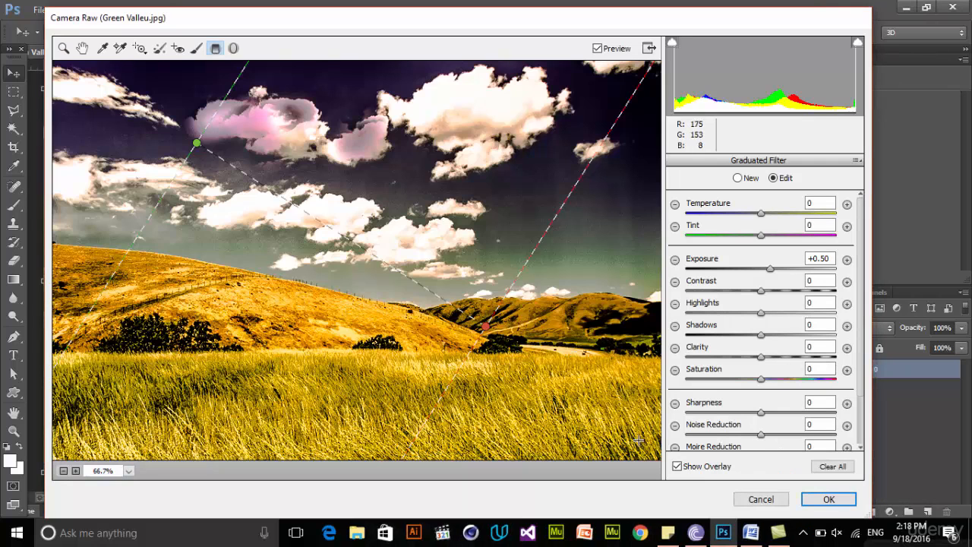
left_click(776, 501)
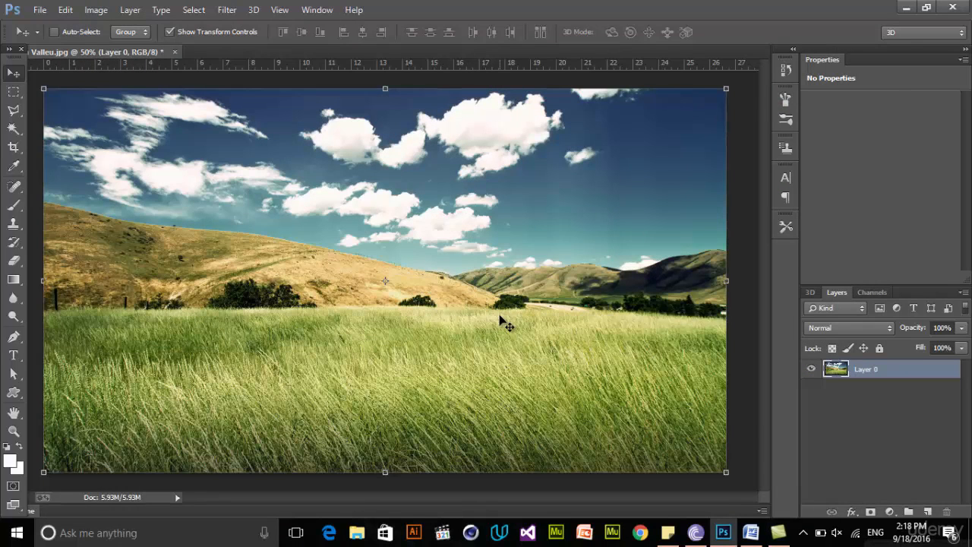